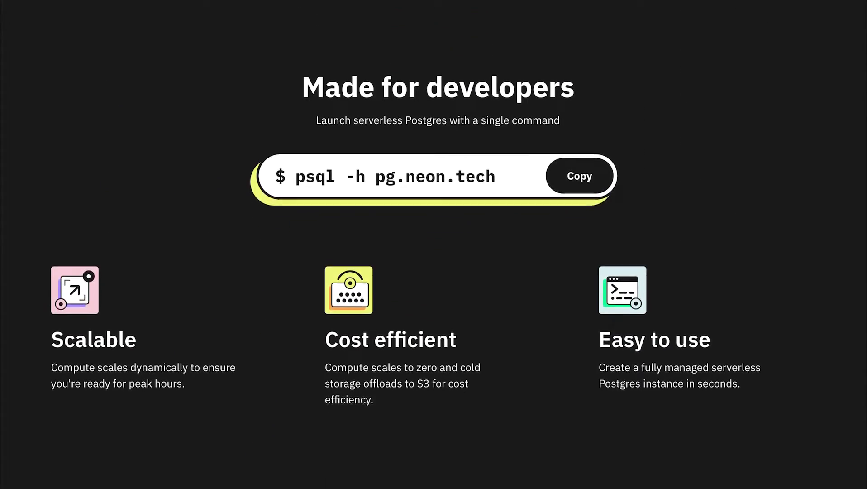
pyautogui.scroll(-3, 434, 271)
pyautogui.scroll(-3, 433, 270)
pyautogui.scroll(-3, 433, 270)
pyautogui.scroll(-3, 434, 271)
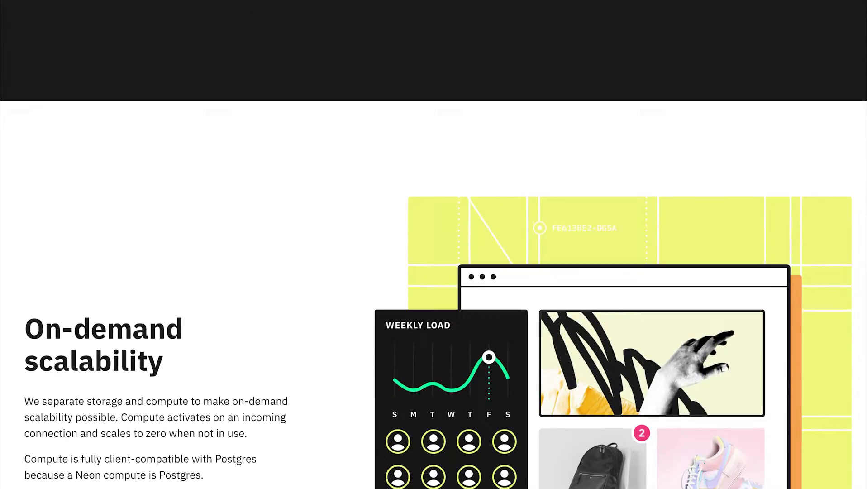
pyautogui.scroll(-3, 434, 270)
pyautogui.scroll(-3, 433, 271)
pyautogui.scroll(-3, 433, 270)
pyautogui.scroll(-3, 433, 271)
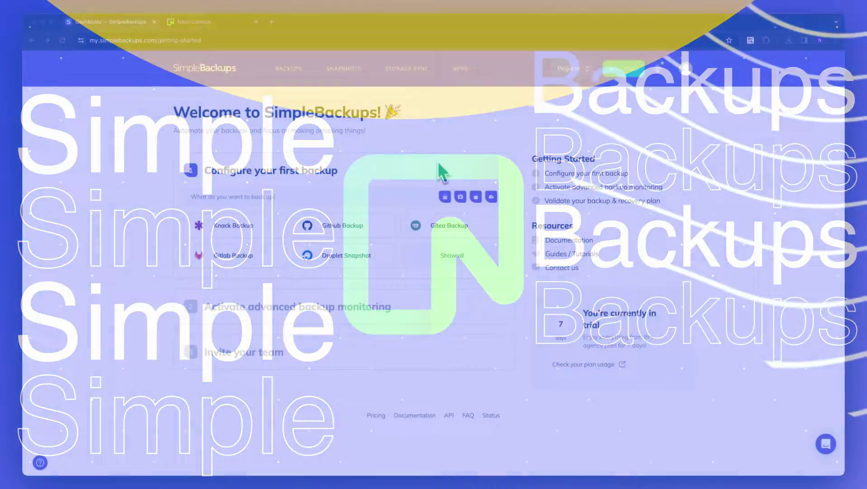
# Search for 'Postgres' and choose the PostgreSQL Backup card to begin a new job
pyautogui.click(494, 195)
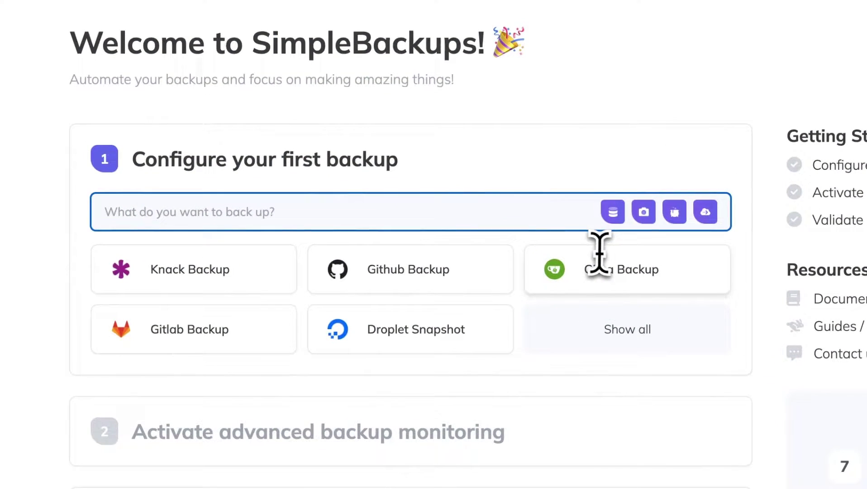
pyautogui.write('Postgres')
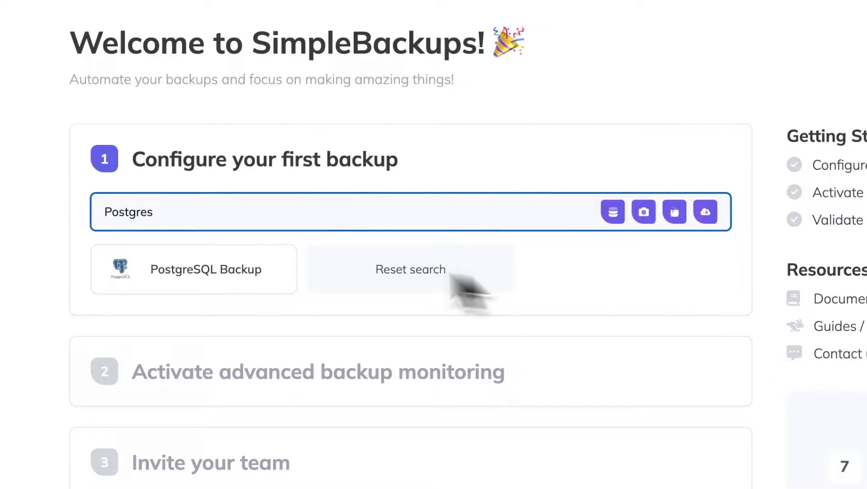
pyautogui.click(223, 269)
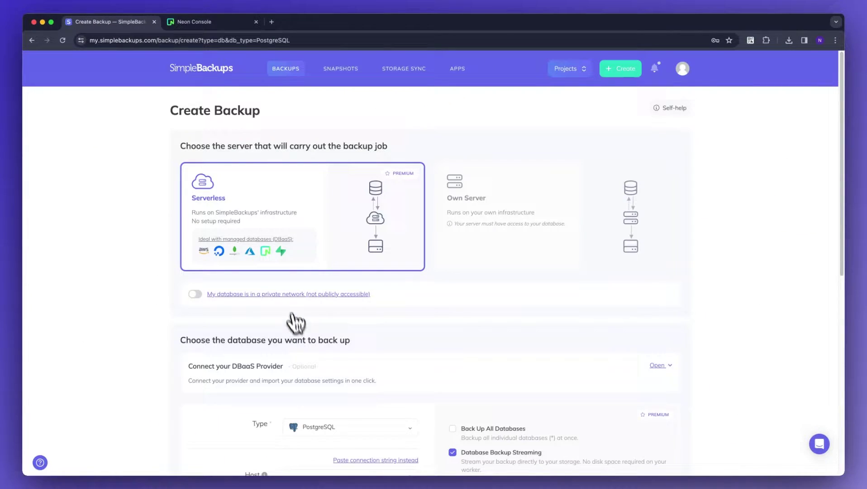
# Copy the PostgreSQL connection string from the Neon main branch compute's connection details
pyautogui.click(210, 21)
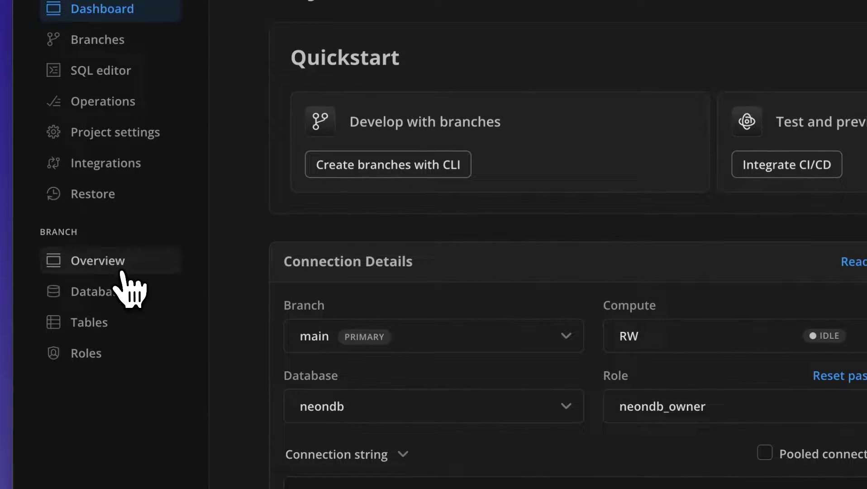
pyautogui.click(121, 275)
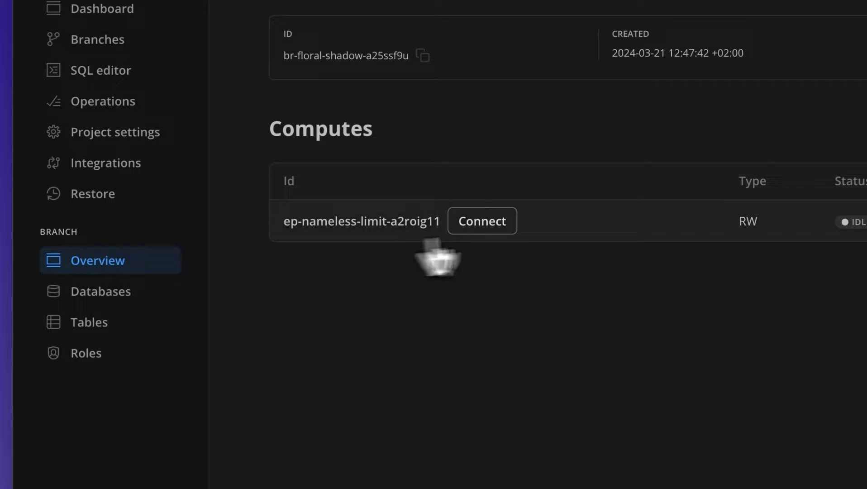
pyautogui.click(481, 221)
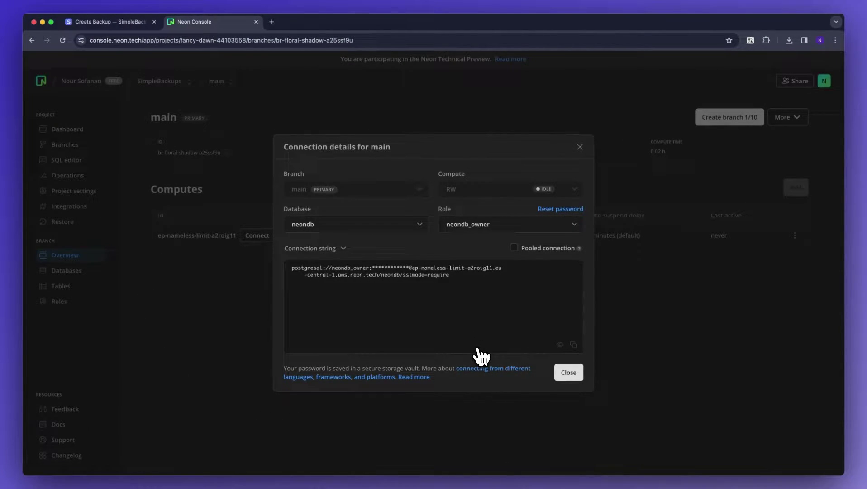
pyautogui.click(574, 345)
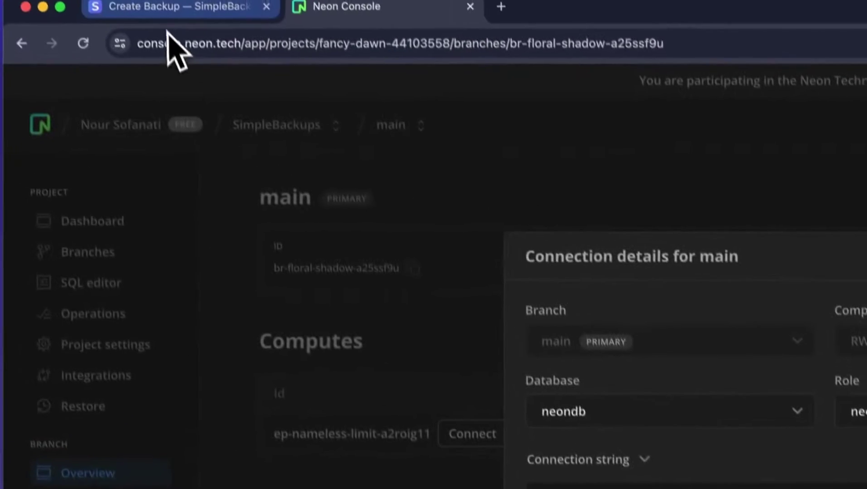
# Paste the Neon connection string as a single string, show TLS settings, and validate the connection
pyautogui.click(173, 7)
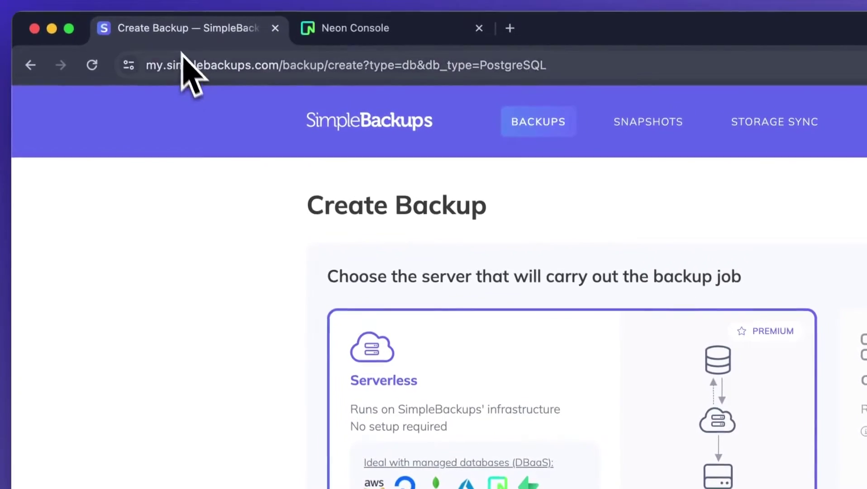
pyautogui.scroll(-8, 284, 379)
pyautogui.scroll(-5, 261, 376)
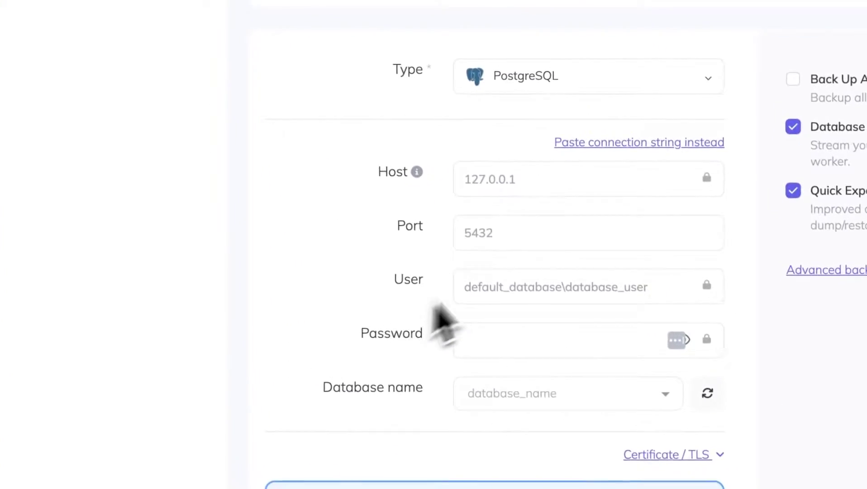
pyautogui.click(708, 165)
pyautogui.hotkey('ctrl', 'v')
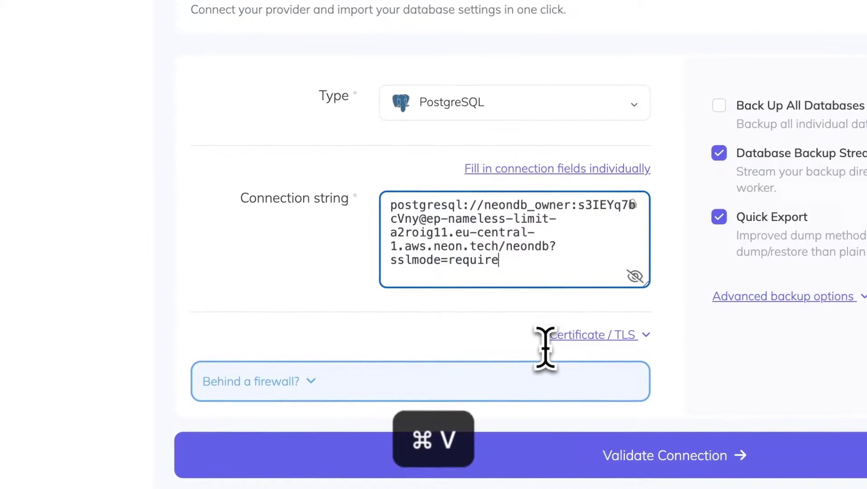
pyautogui.click(549, 334)
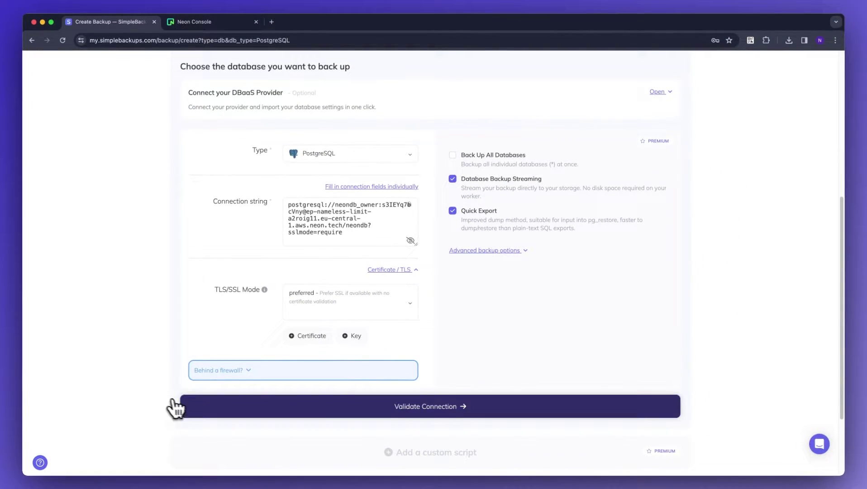
pyautogui.click(221, 408)
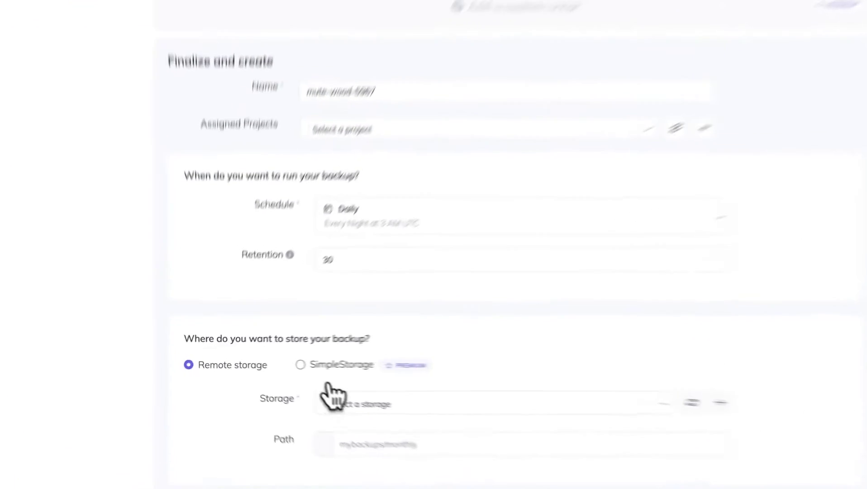
# Name the job 'Neon Database Backup', enable SimpleStorage in Europe, and create it
pyautogui.click(300, 364)
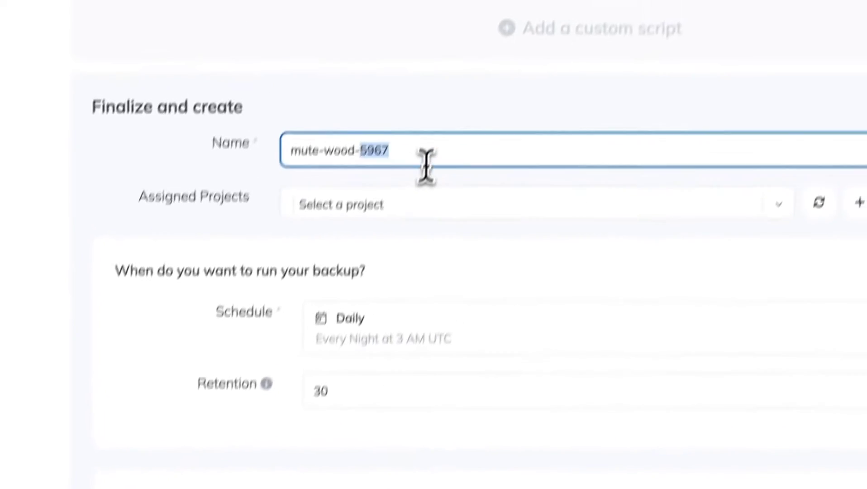
pyautogui.tripleClick(426, 164)
pyautogui.write('Ne')
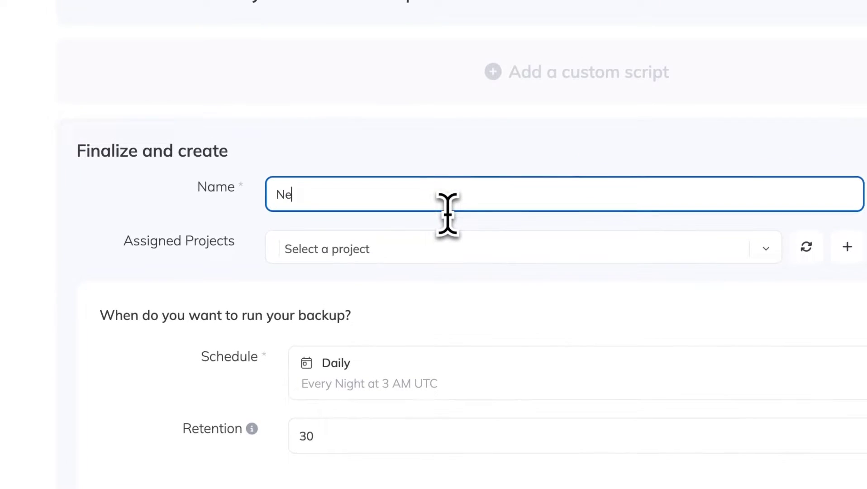
pyautogui.write('base Backup')
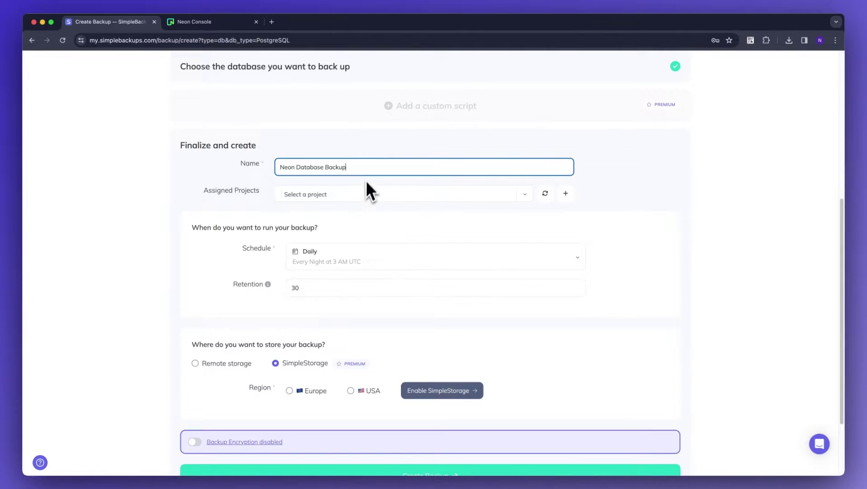
pyautogui.click(289, 390)
pyautogui.click(442, 390)
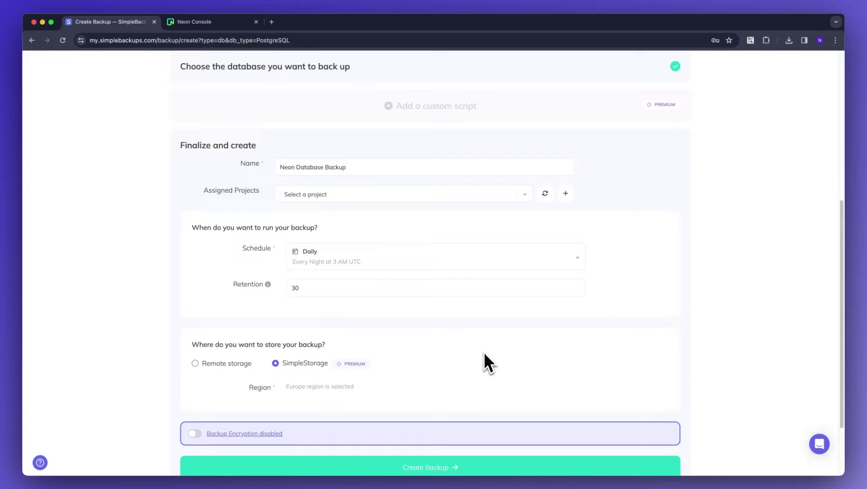
pyautogui.scroll(-3, 484, 359)
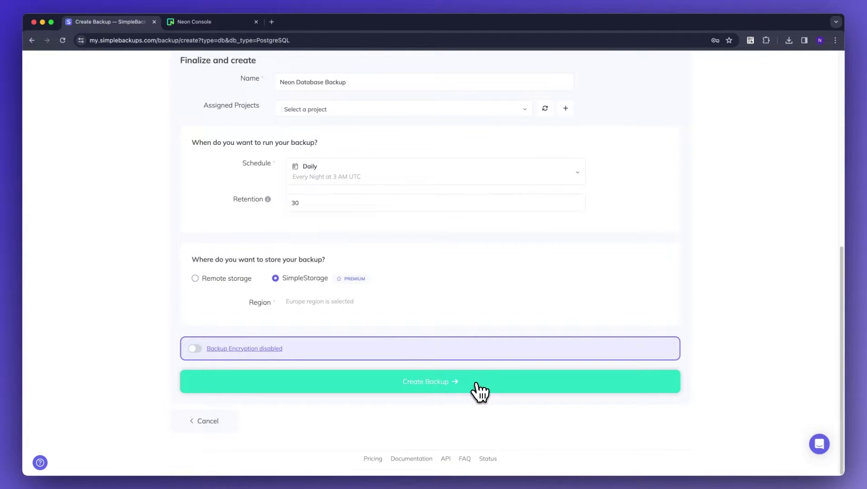
pyautogui.click(479, 389)
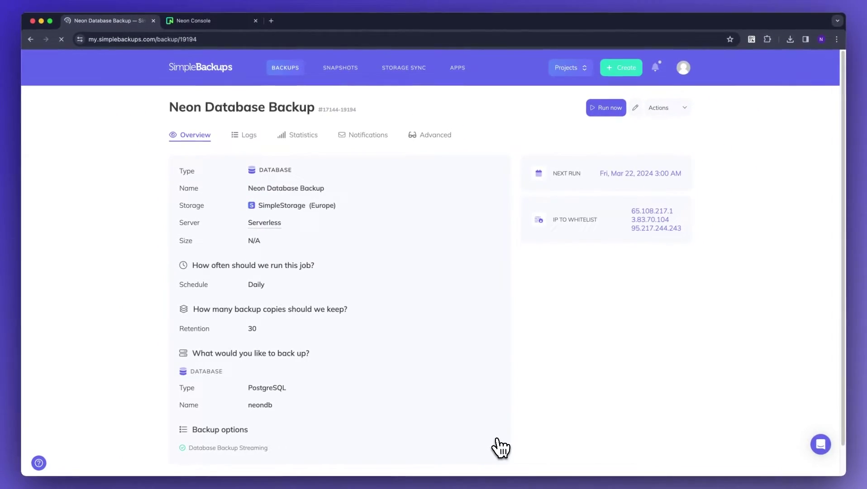
# Run the Neon Database Backup job now and wait for the Backup Success card
pyautogui.click(607, 108)
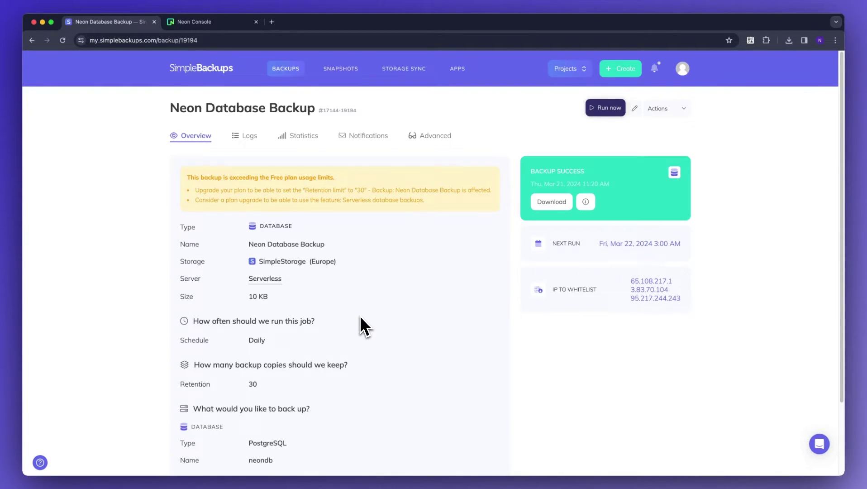
pyautogui.click(586, 202)
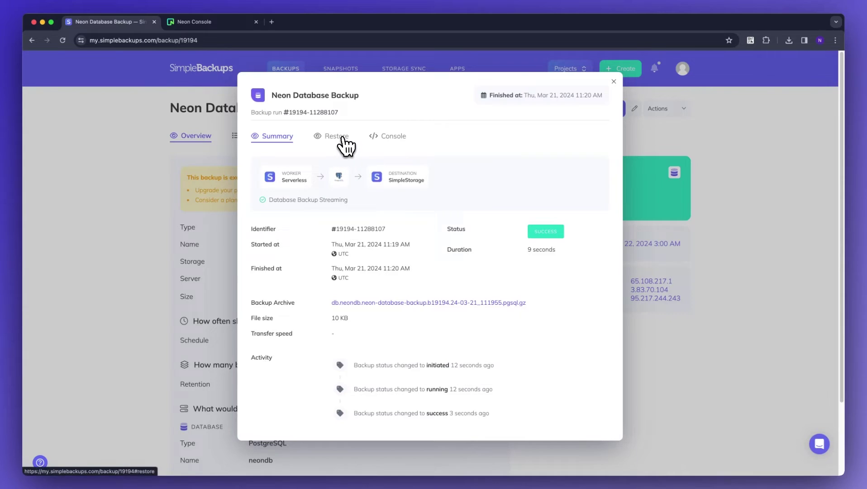
pyautogui.click(336, 136)
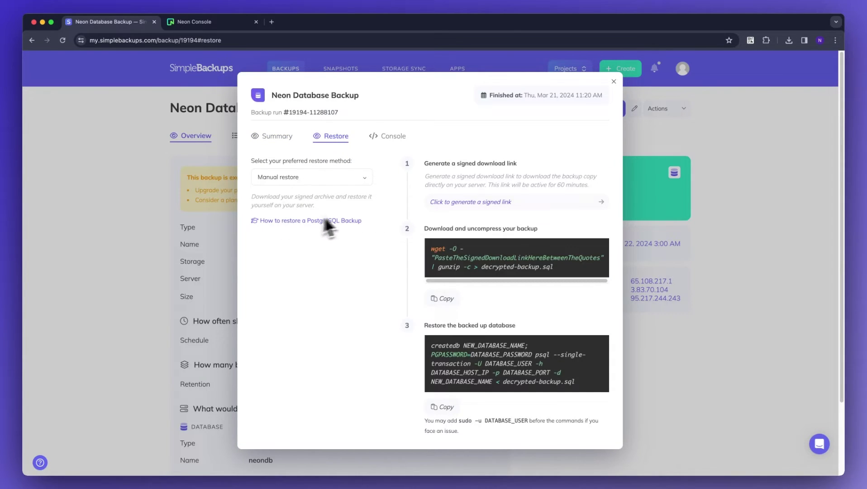
pyautogui.click(311, 177)
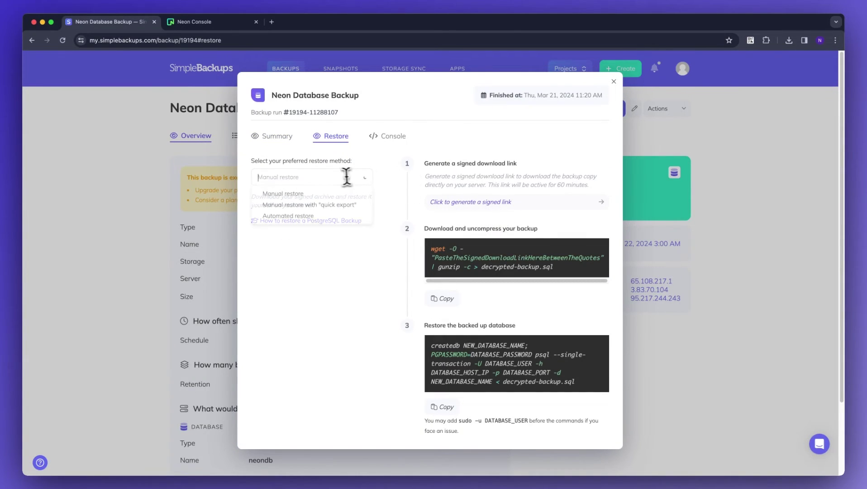
pyautogui.click(397, 174)
pyautogui.click(393, 136)
pyautogui.scroll(-1, 395, 215)
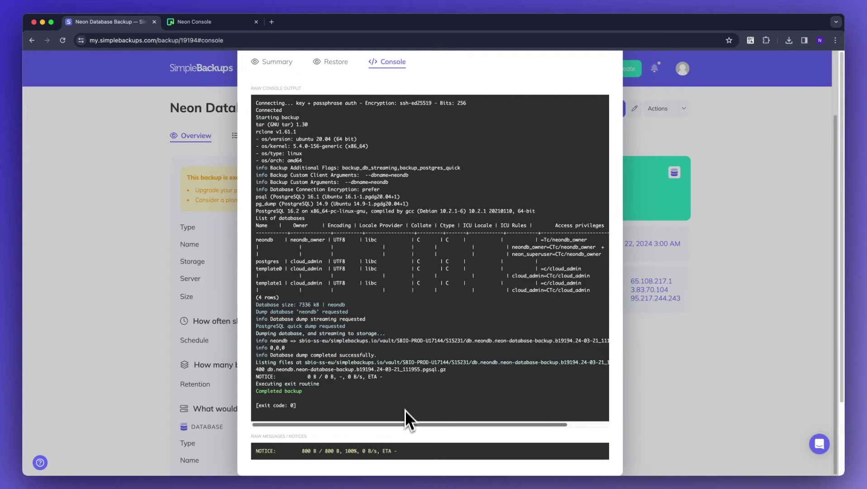
pyautogui.scroll(-3, 411, 433)
pyautogui.click(644, 349)
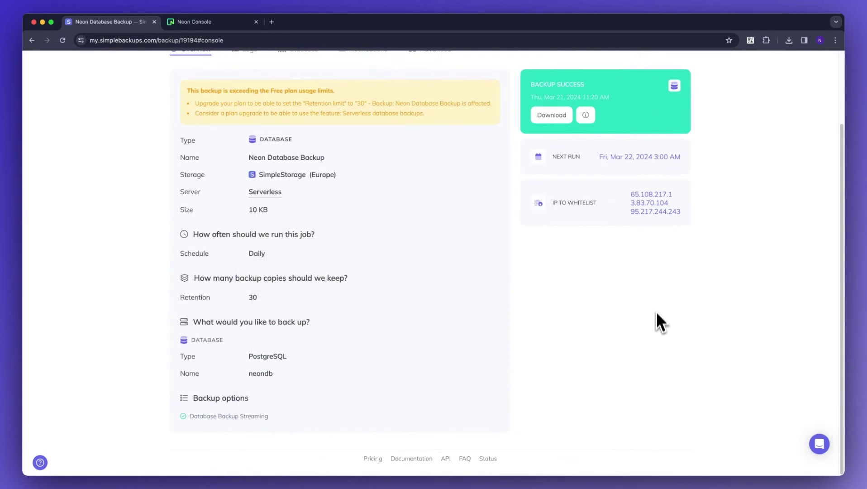